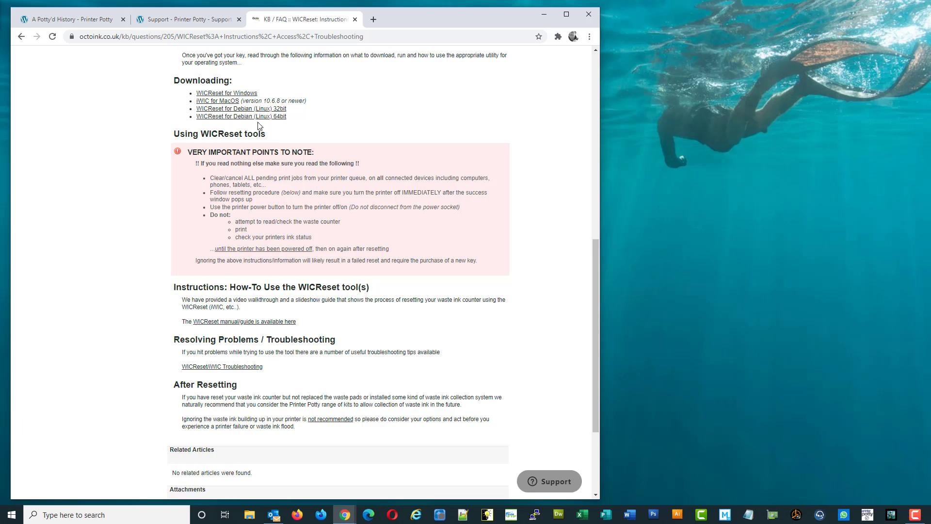
- Save the WICReset for Windows download as PrinterPotty_WICReset.exe in the _Temp folder
click(231, 94)
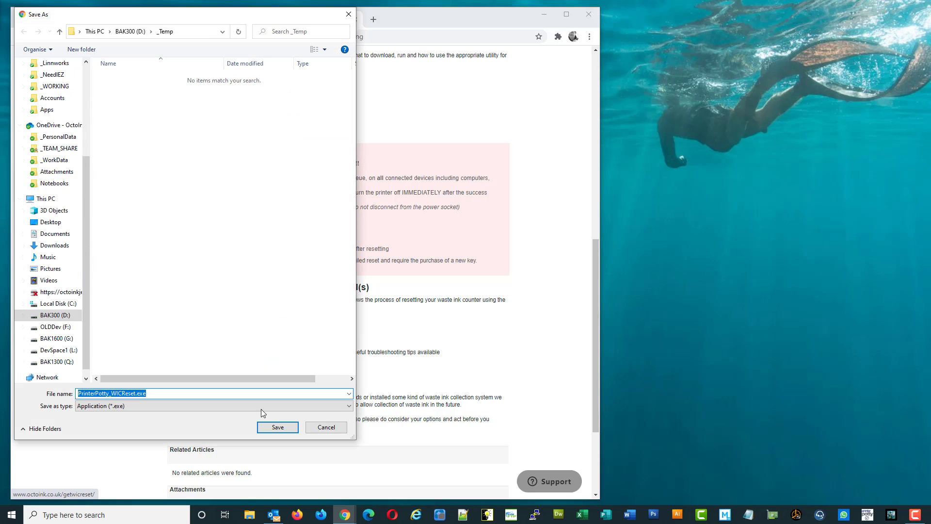
click(275, 428)
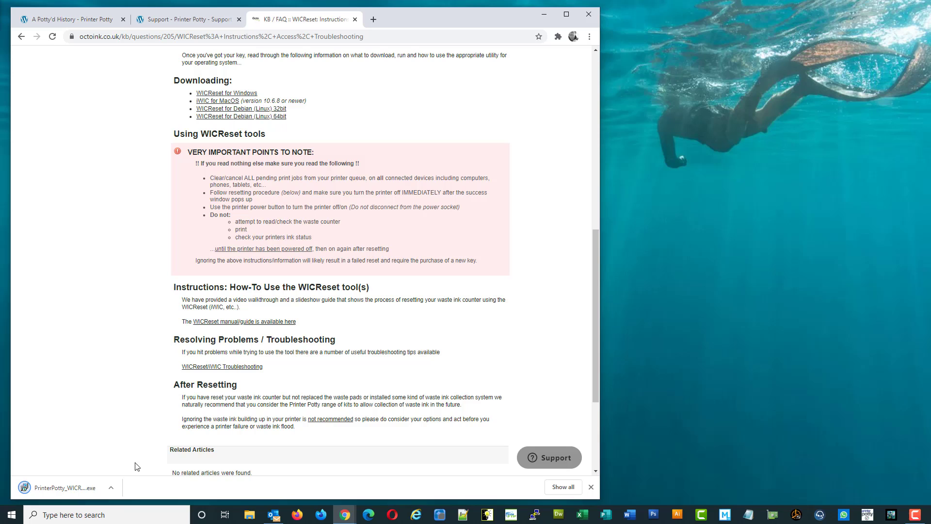
click(112, 488)
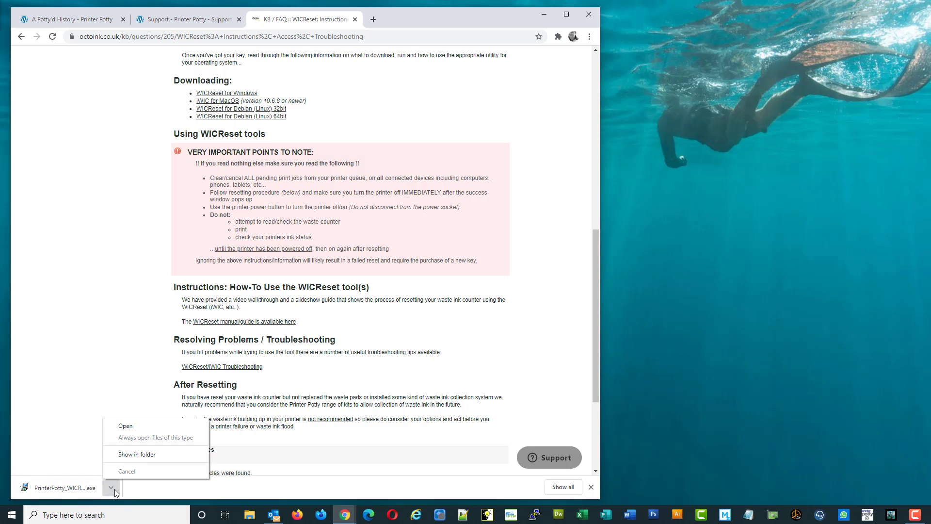
- Launch PrinterPotty_WICReset.exe from its folder, bypassing the SmartScreen warning with Run anyway
click(142, 462)
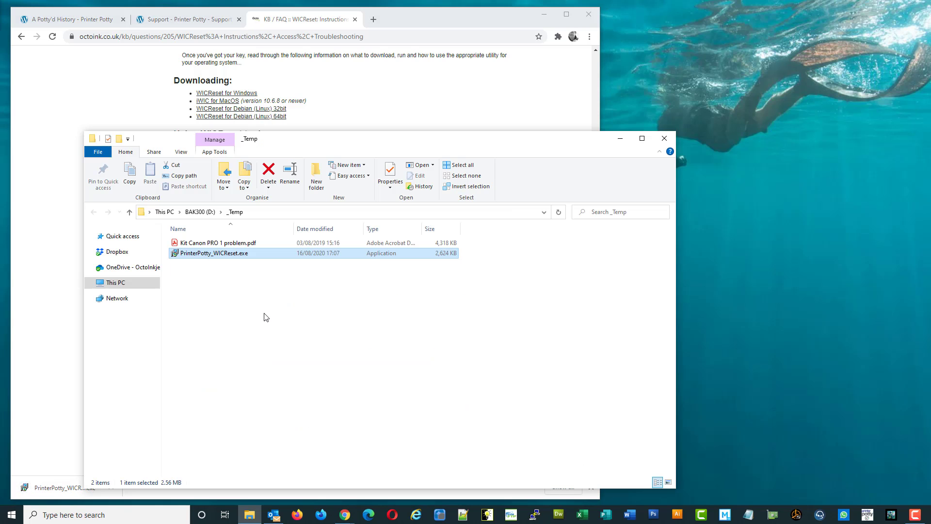
double_click(218, 254)
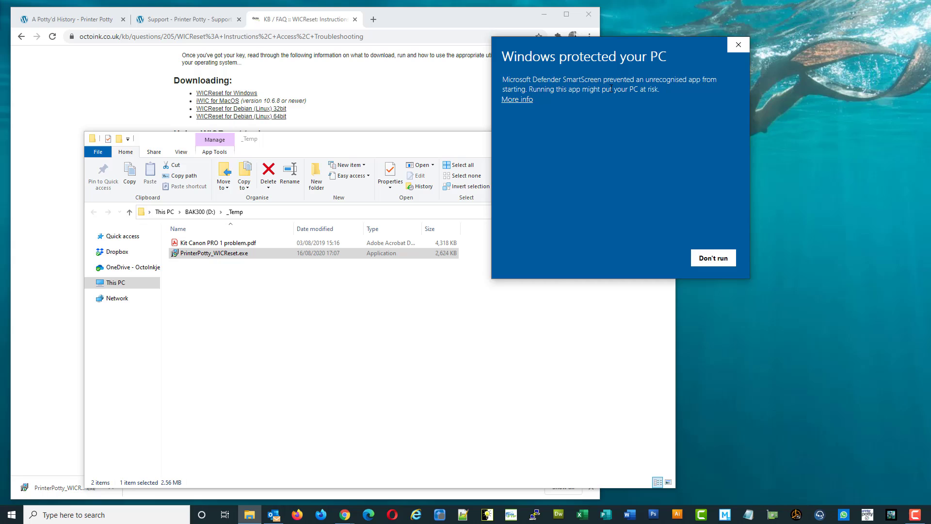
mouse_move(578, 52)
mouse_down()
mouse_move(522, 64)
mouse_move(457, 113)
mouse_up()
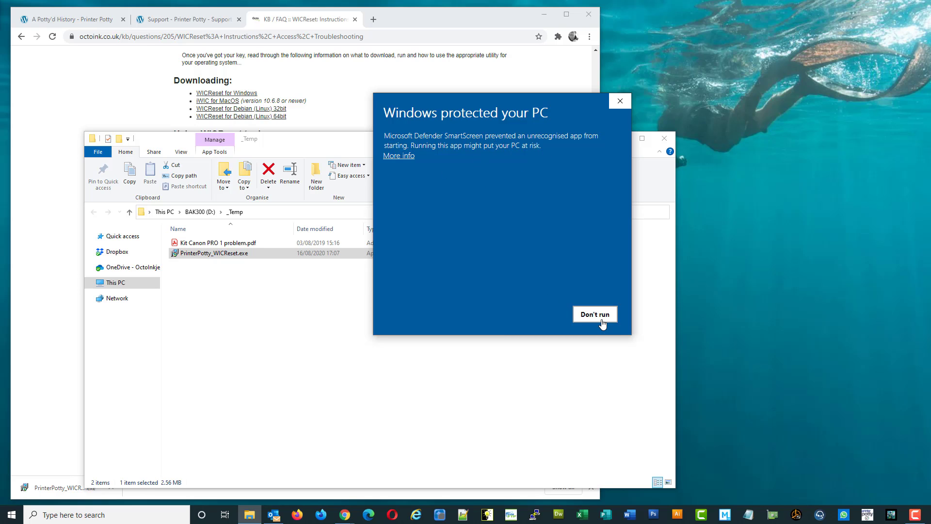
click(399, 157)
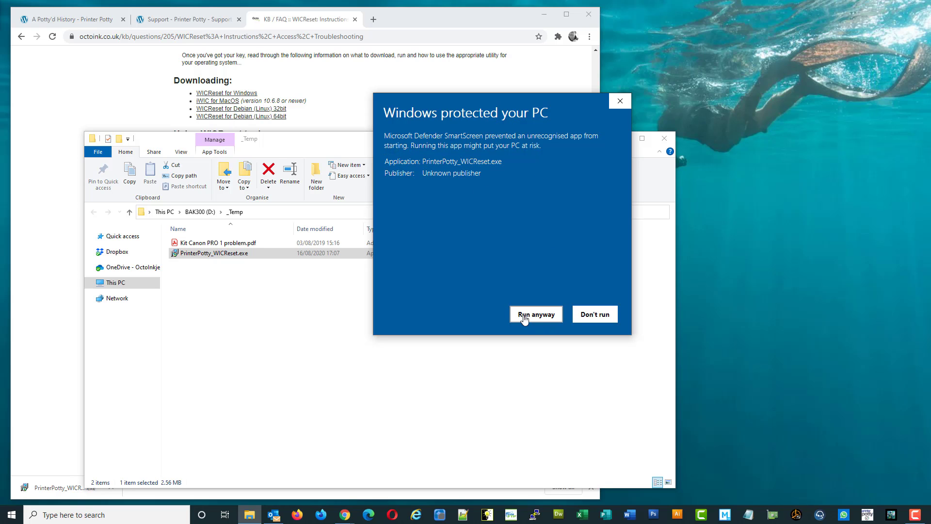
click(538, 321)
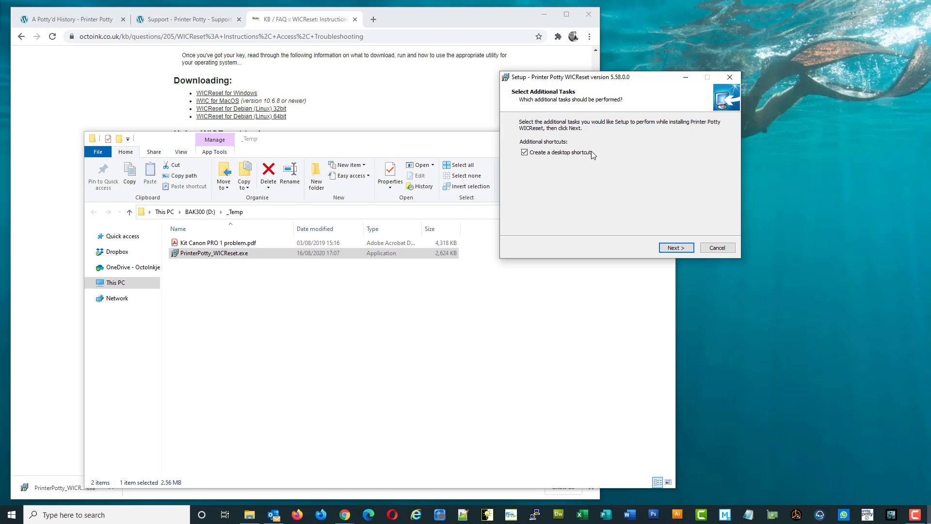
- Install WICReset with a desktop shortcut, finishing with 'Launch Printer Potty WICReset' checked
drag(641, 82, 520, 104)
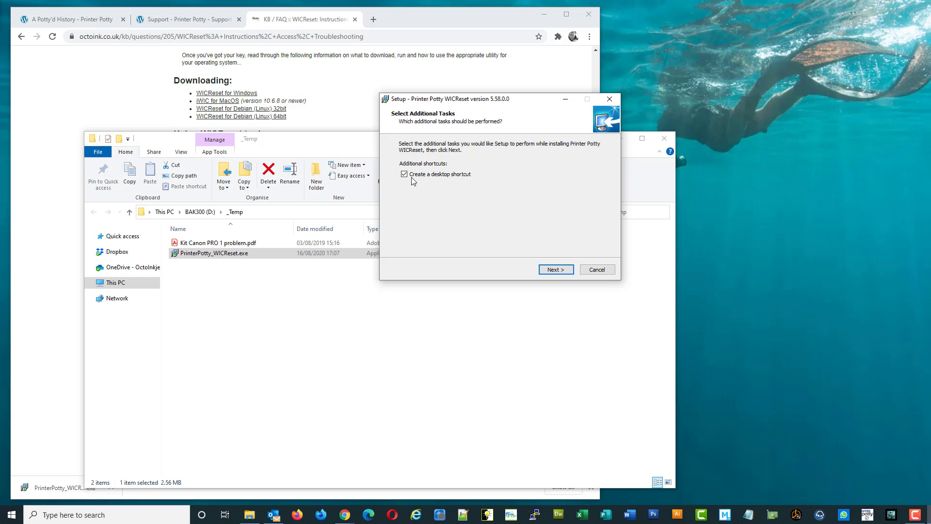
click(554, 270)
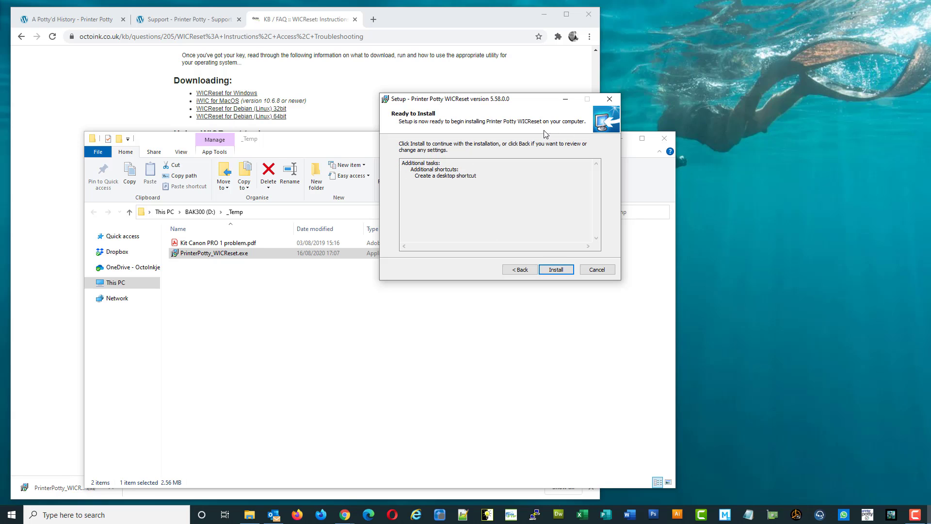
click(567, 271)
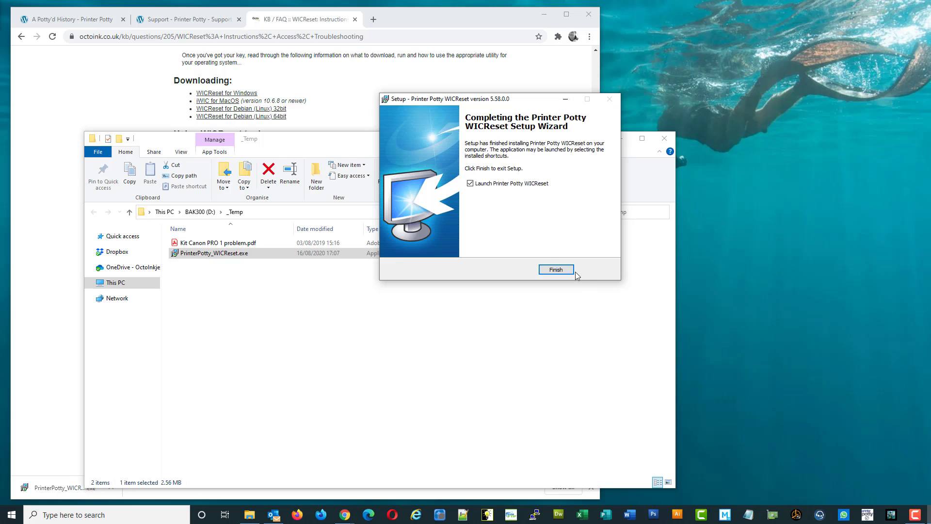
click(565, 269)
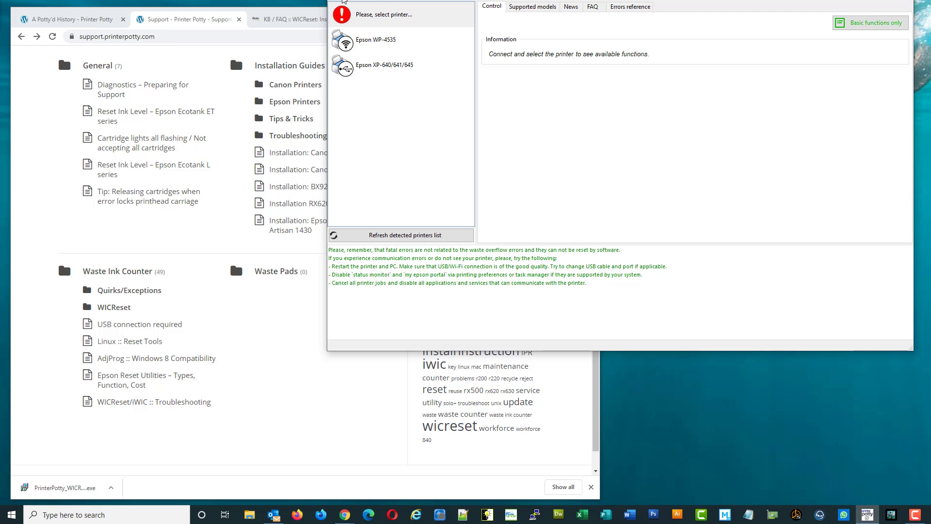
- Toggle Enable assistant on and off in WICReset Settings, then cancel without saving
right_click(342, 2)
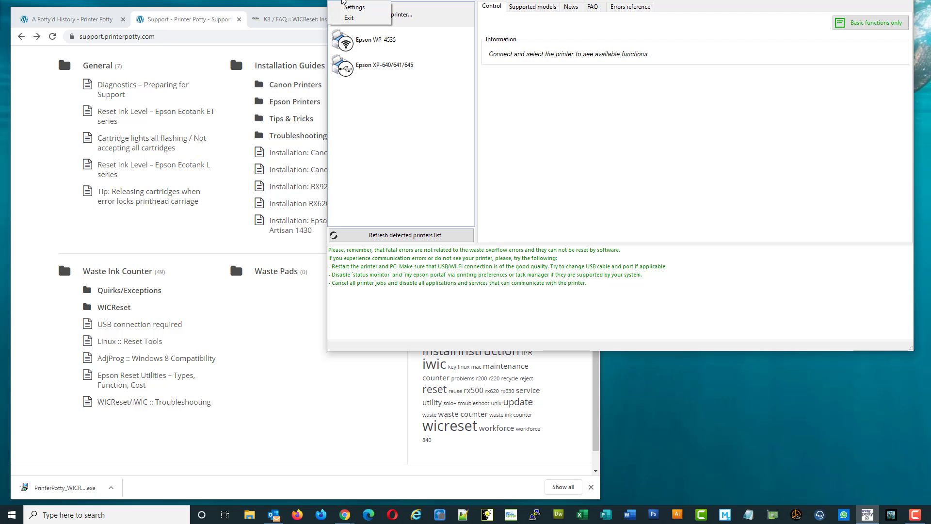
click(353, 8)
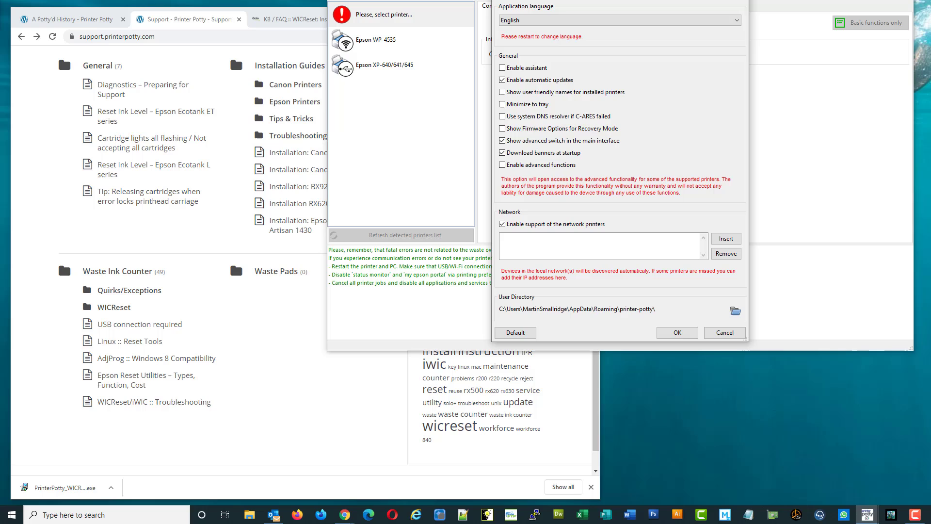
click(503, 68)
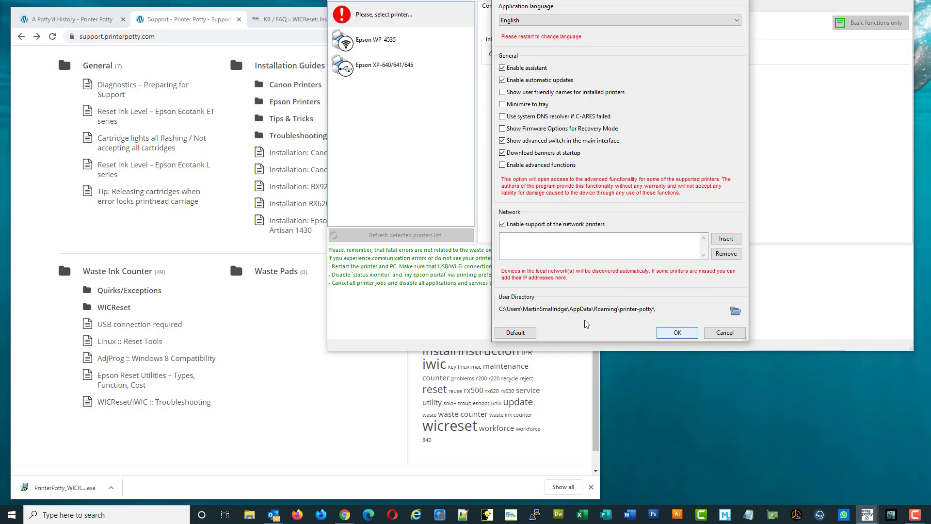
click(502, 68)
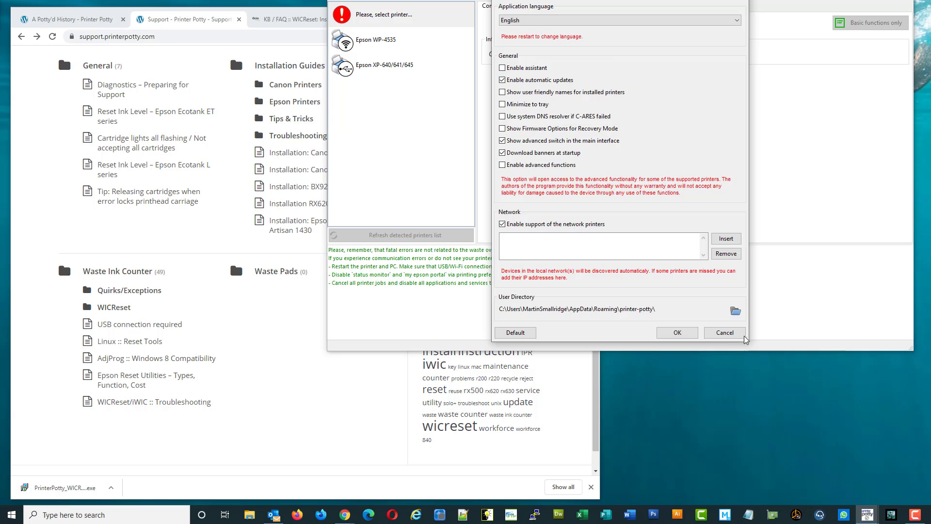
click(724, 332)
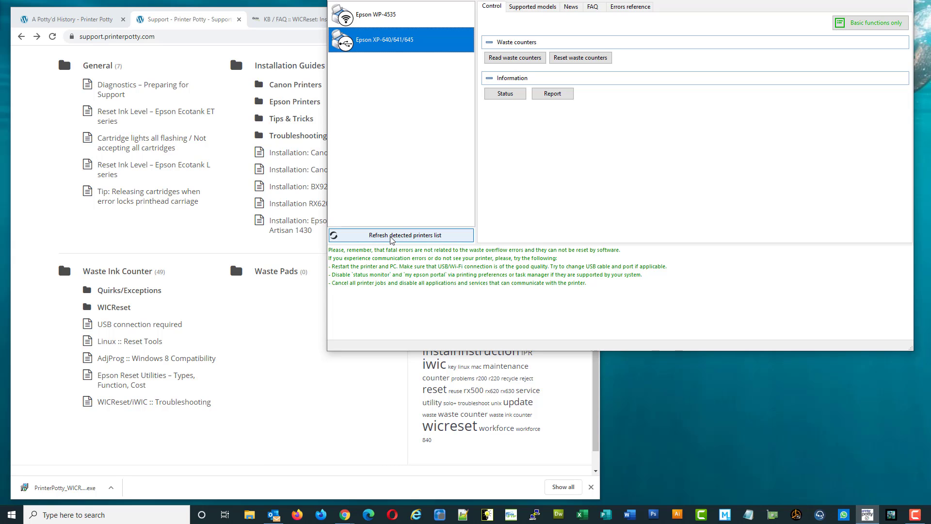
- Refresh the printer list, try reading XP-640 waste counters (I/O error), and reselect the printer
click(391, 240)
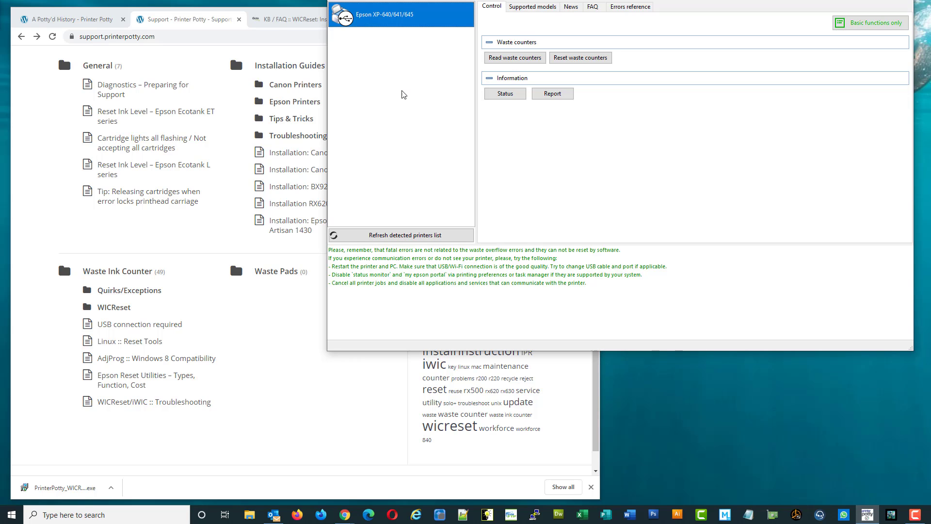
click(514, 61)
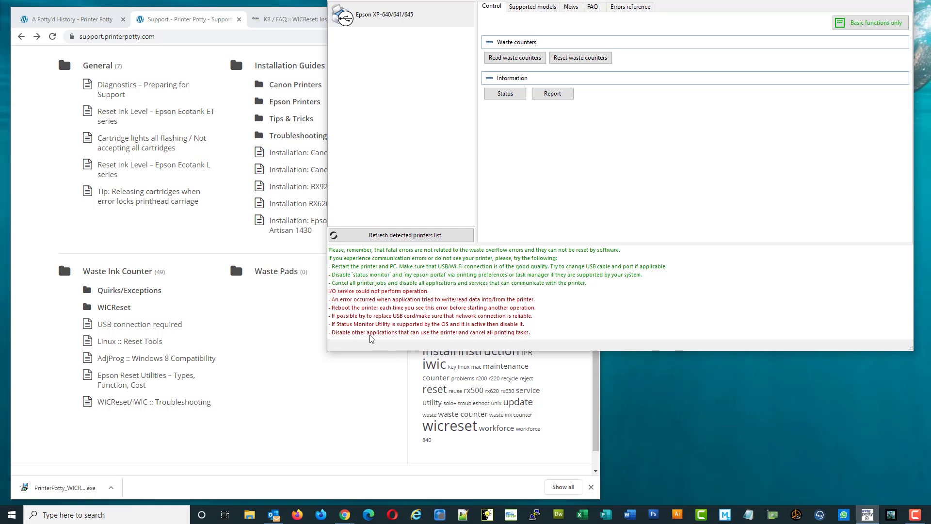
click(384, 19)
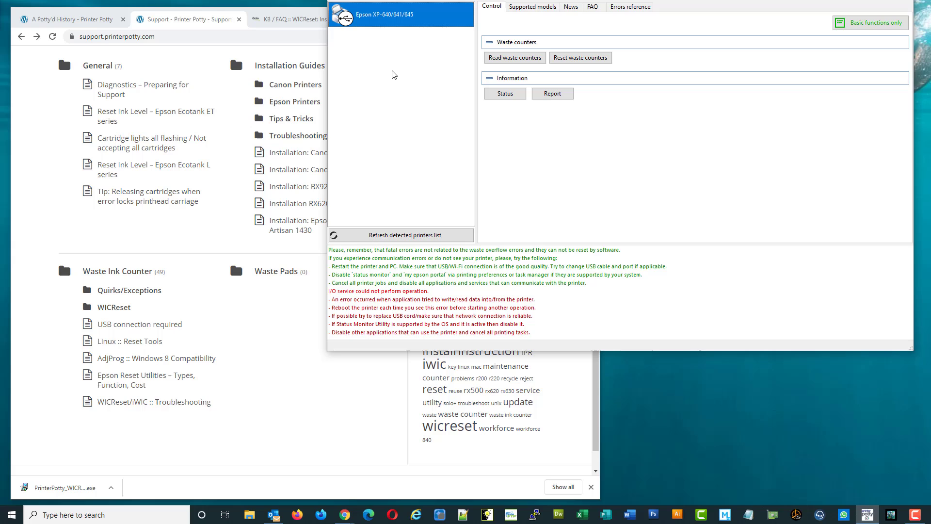
click(320, 10)
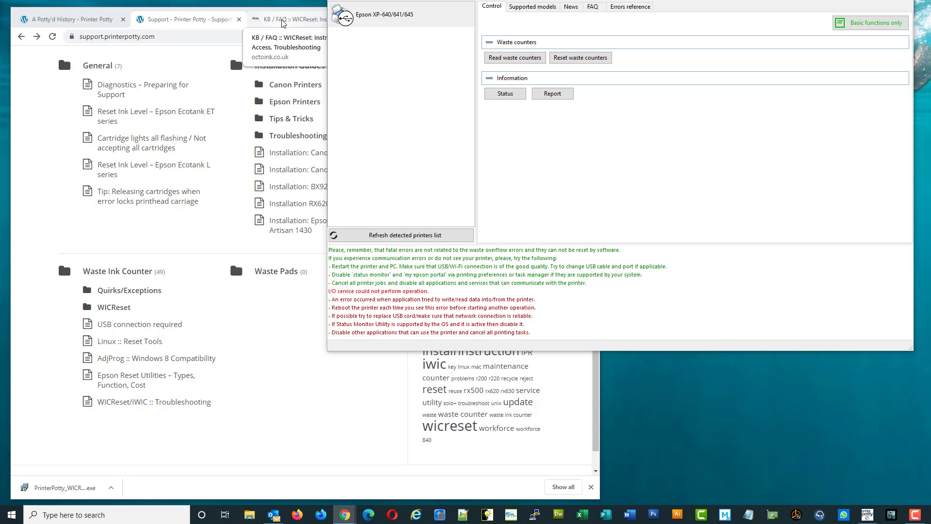
- Check the Epson XP-640 status, then read its waste counters: 11.16% and 0.00%
click(400, 237)
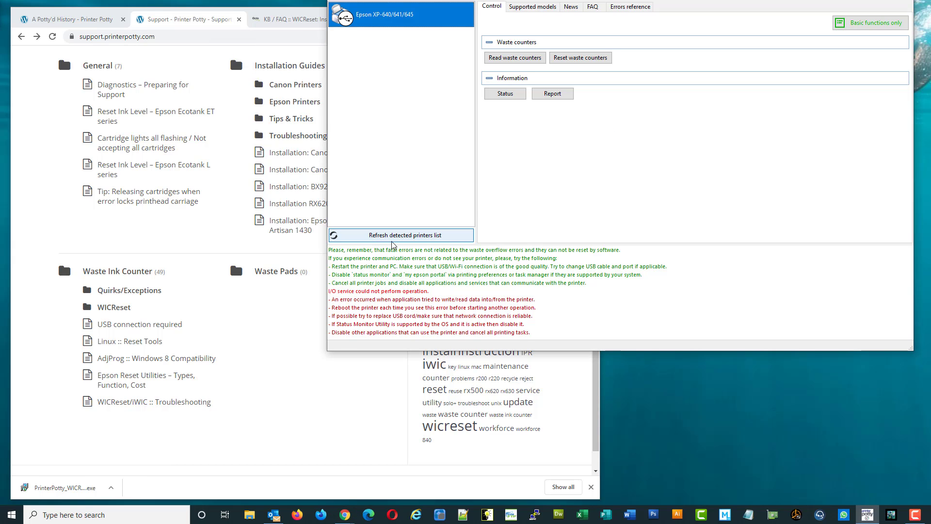
click(509, 58)
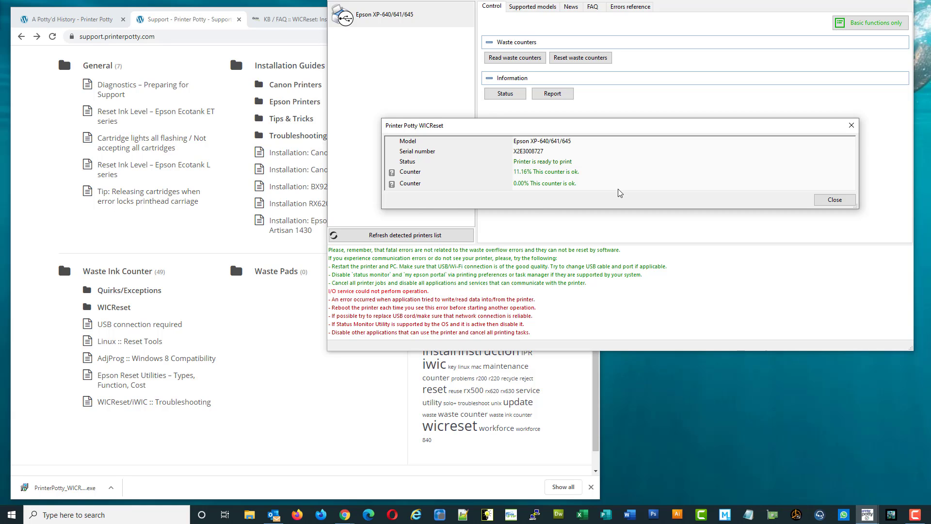
click(834, 200)
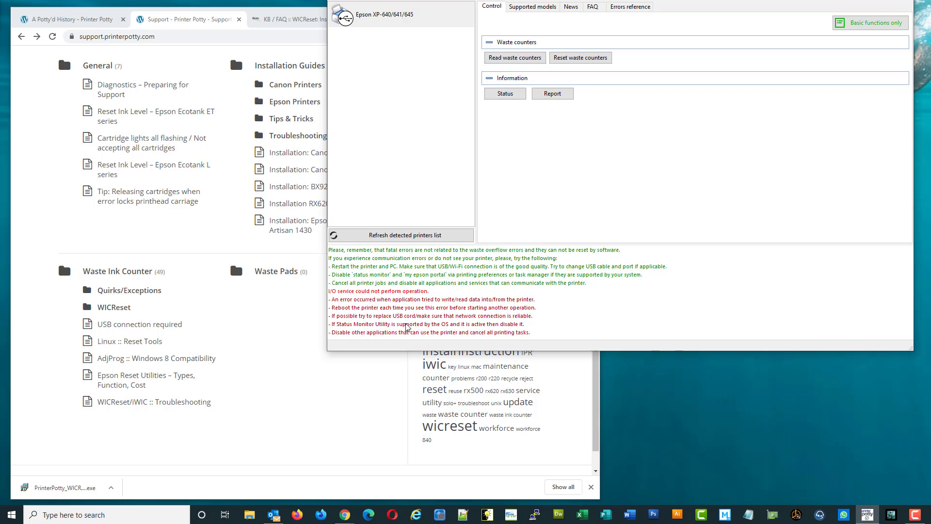
click(509, 59)
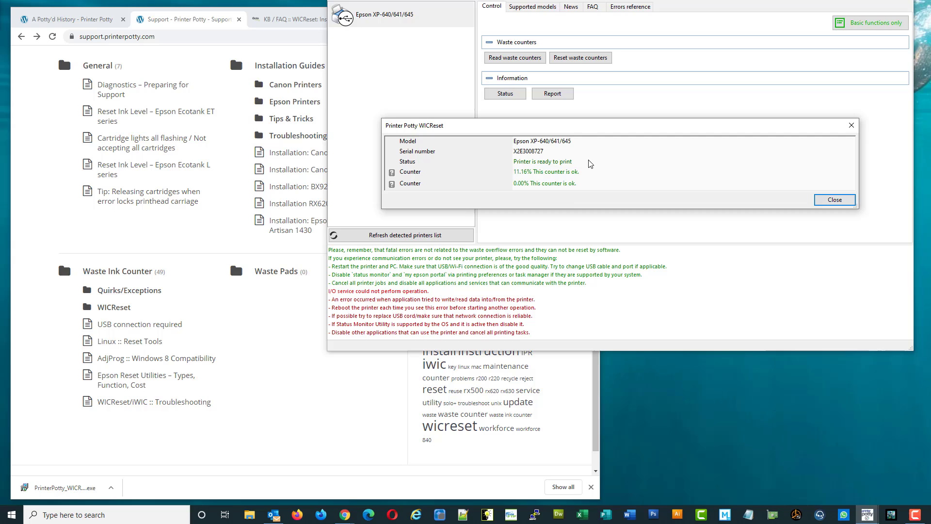
- Close the waste counter readings dialog showing 11.16% and 0.00%
click(834, 200)
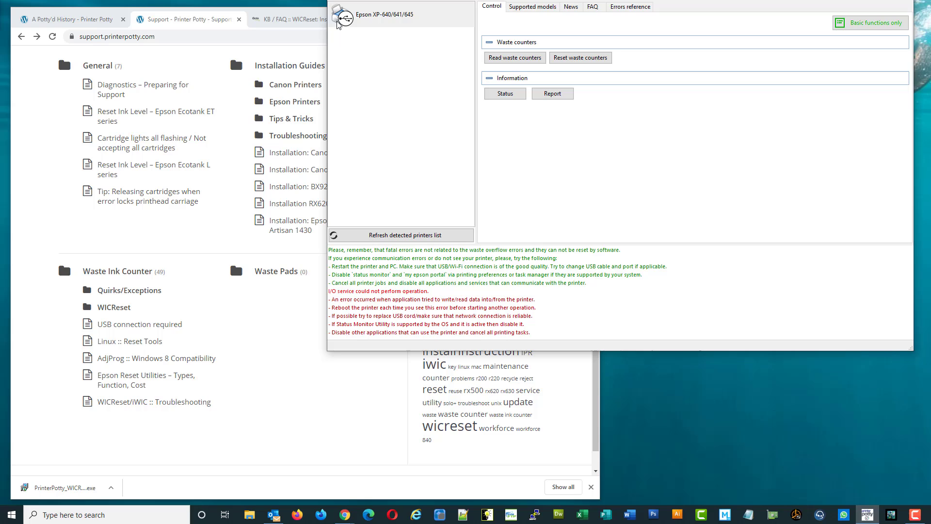
- Paste the 16-character reset key for Reset waste counters and confirm to run the reset
mouse_move(580, 57)
click(584, 59)
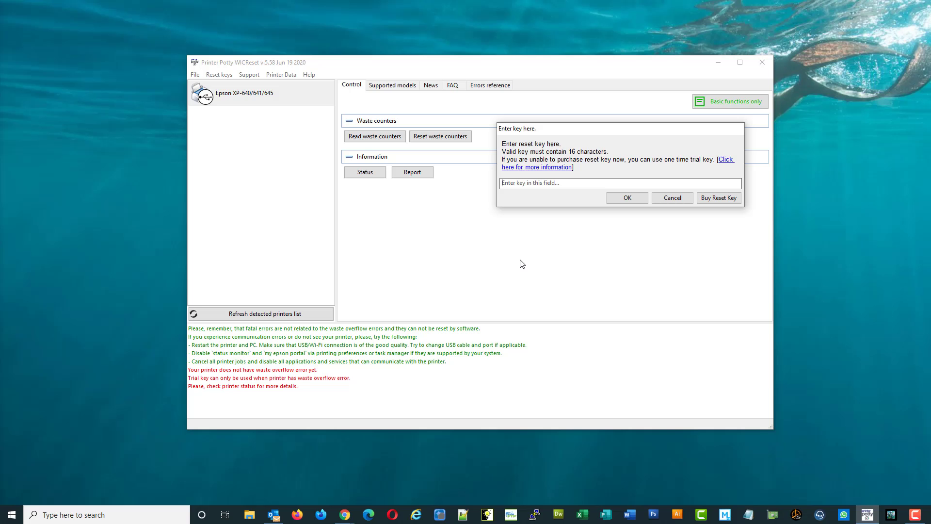
key(ctrl+v)
key(Home)
key(End)
click(626, 198)
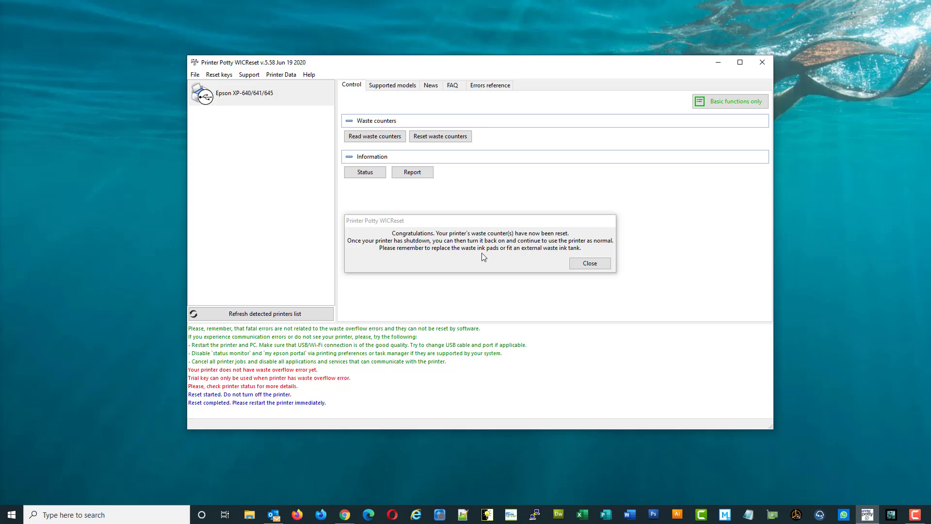
- Dismiss the Congratulations message and re-read the waste counters, confirming both at 0.00%
click(605, 264)
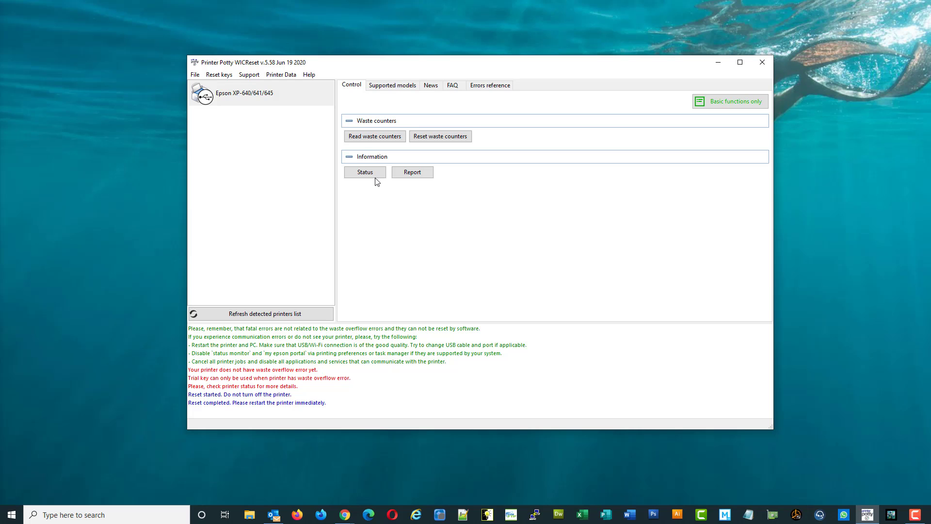
click(374, 139)
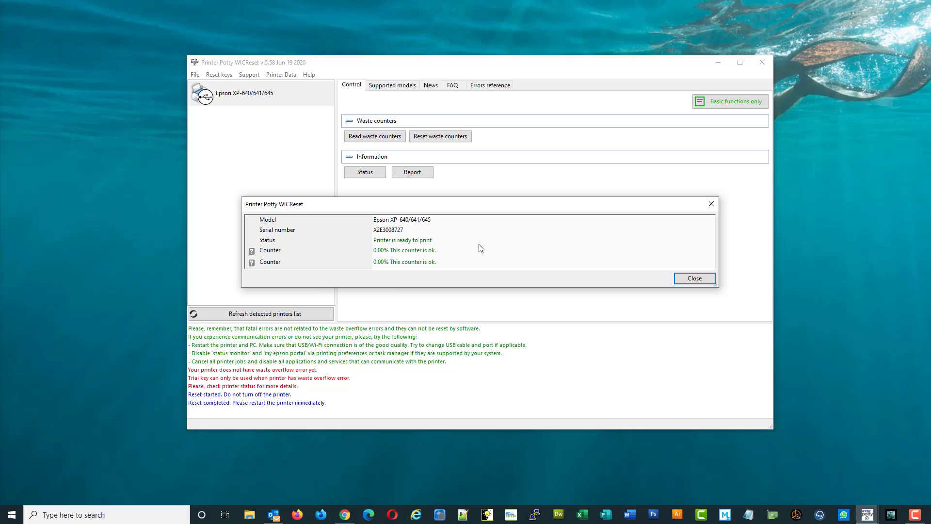
click(693, 278)
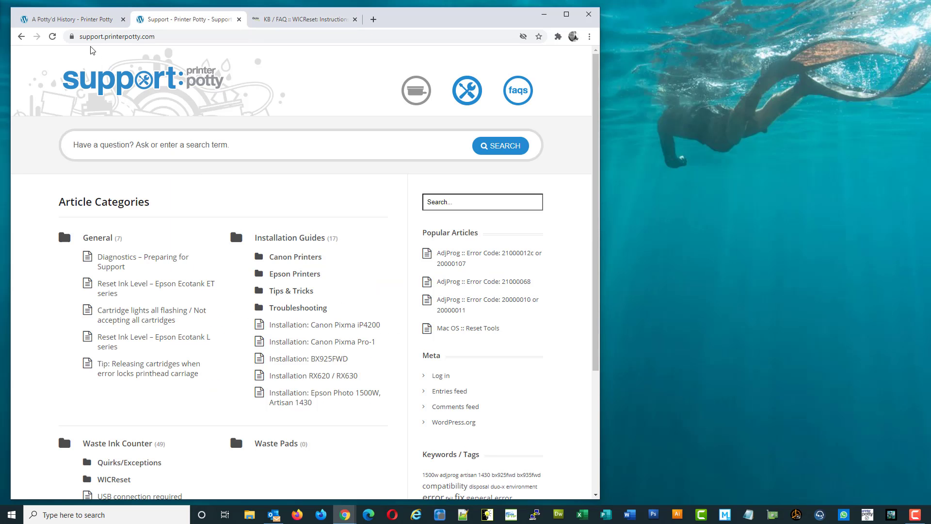
scroll(221, 269, down, 2)
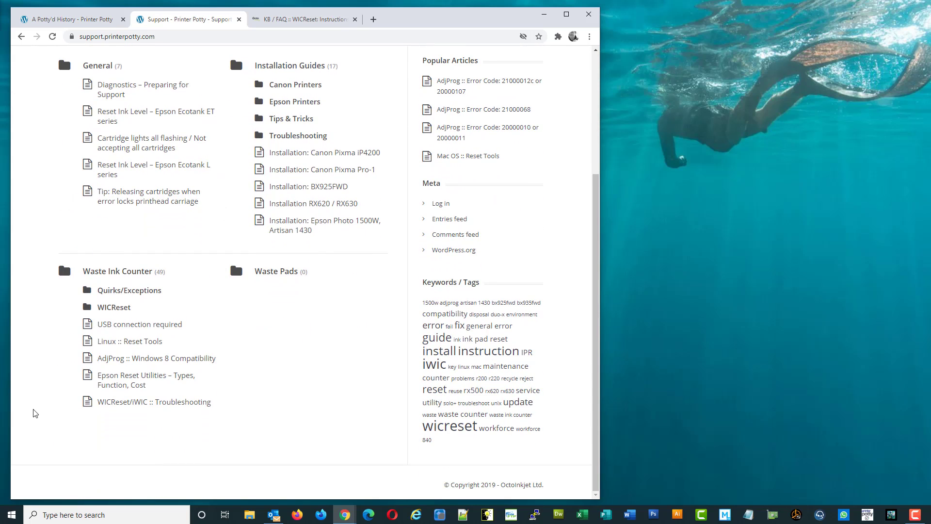
- Open the 'WICReset/iWIC :: Troubleshooting' article on the Printer Potty support site
click(128, 405)
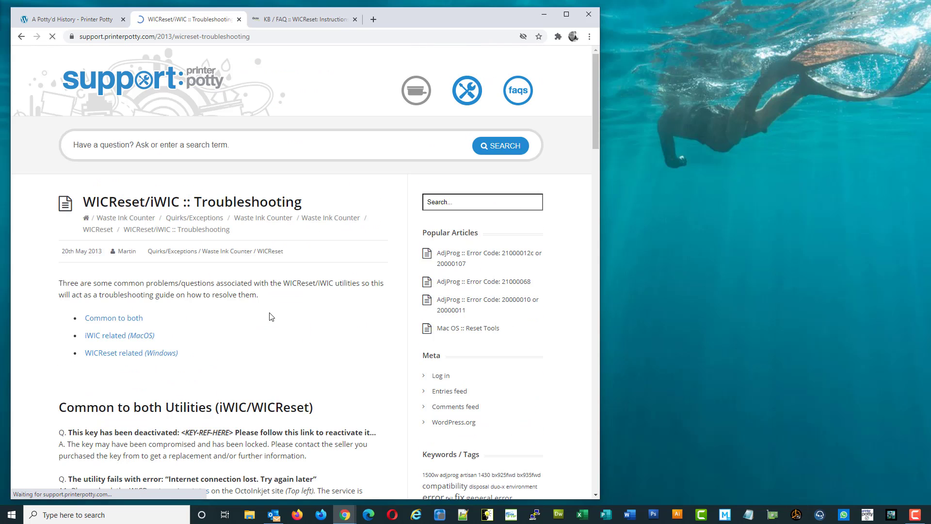
scroll(40, 262, down, 1)
scroll(40, 263, down, 1)
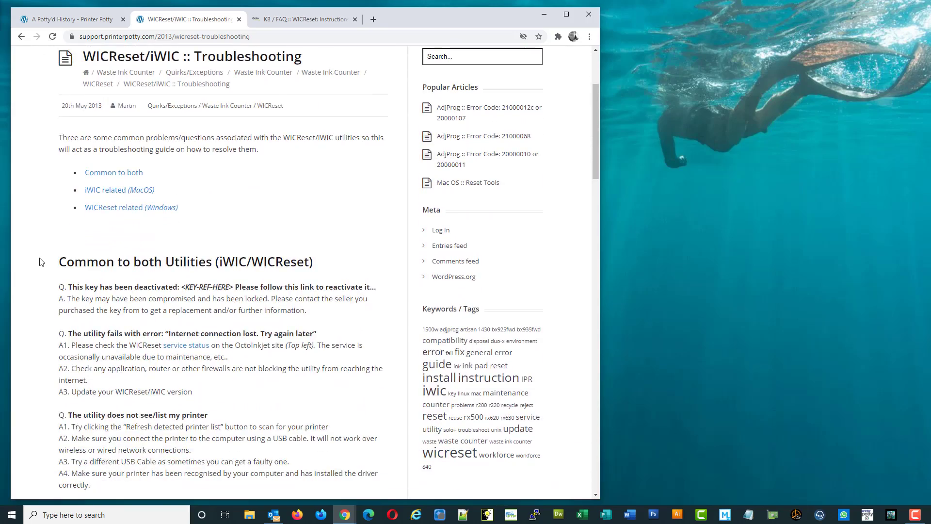
scroll(43, 262, down, 1)
scroll(44, 262, down, 2)
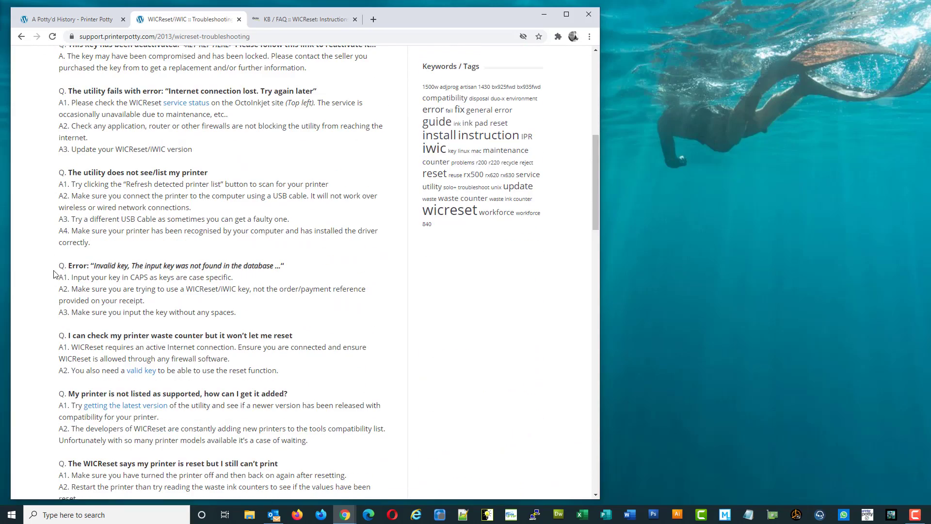
scroll(52, 274, up, 2)
scroll(56, 276, down, 5)
scroll(55, 279, down, 1)
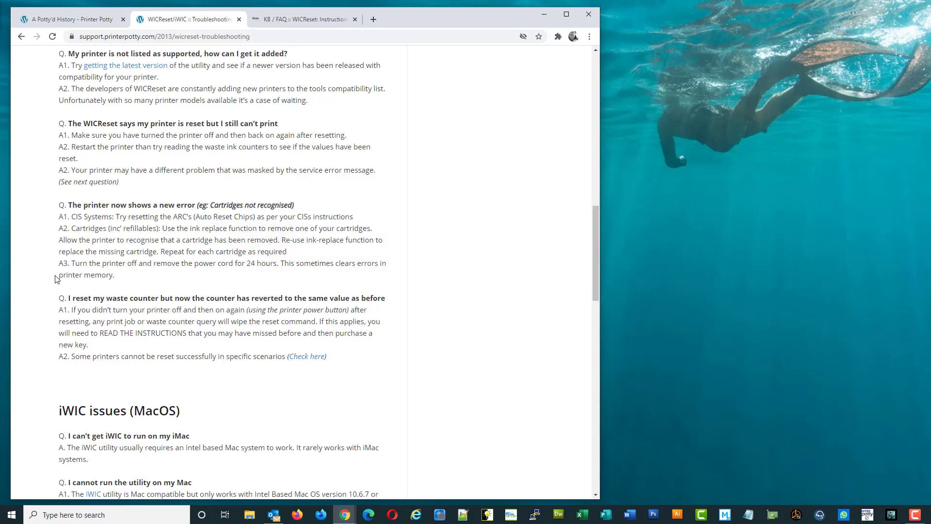
scroll(57, 276, down, 3)
scroll(80, 250, down, 1)
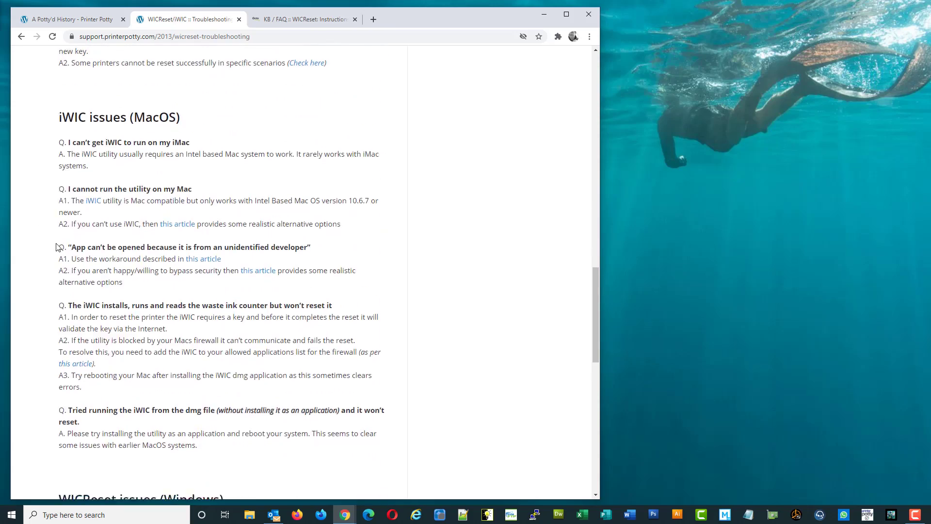
scroll(59, 248, down, 2)
scroll(53, 276, up, 2)
scroll(53, 294, up, 2)
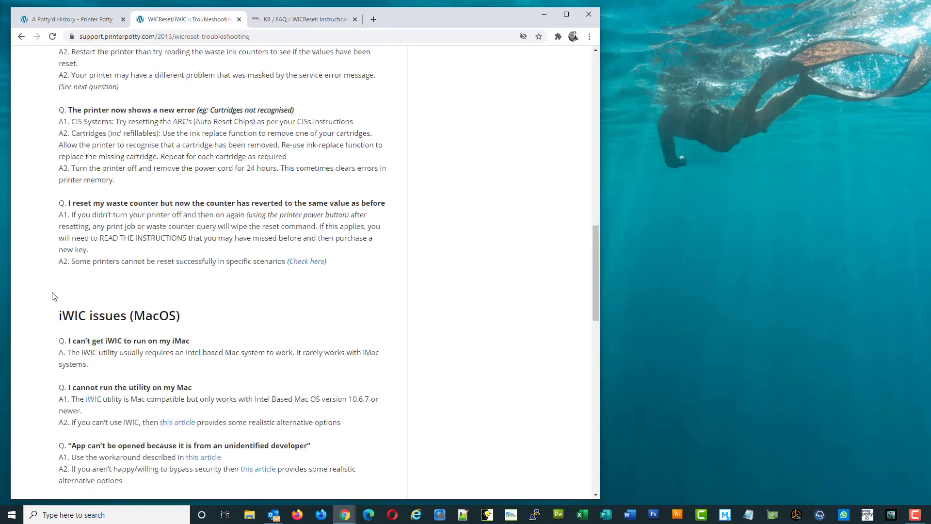
scroll(53, 294, up, 4)
scroll(44, 189, up, 4)
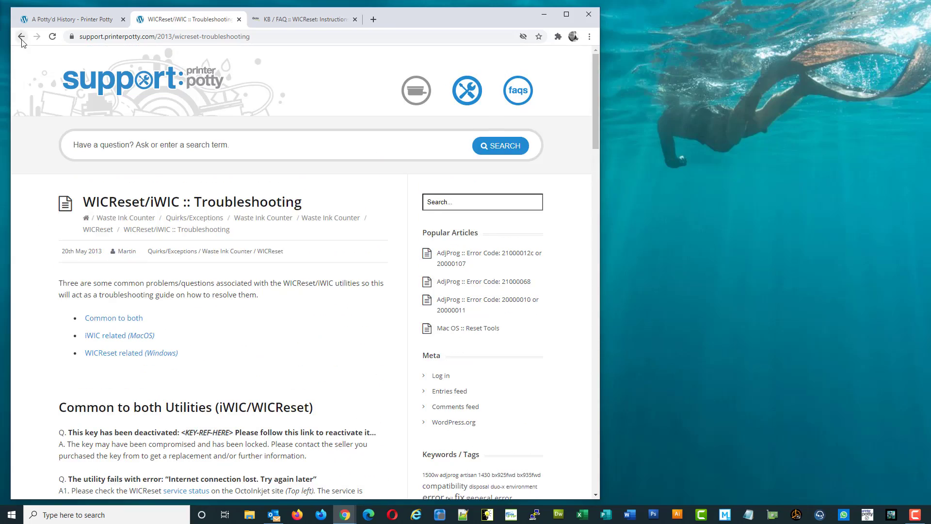